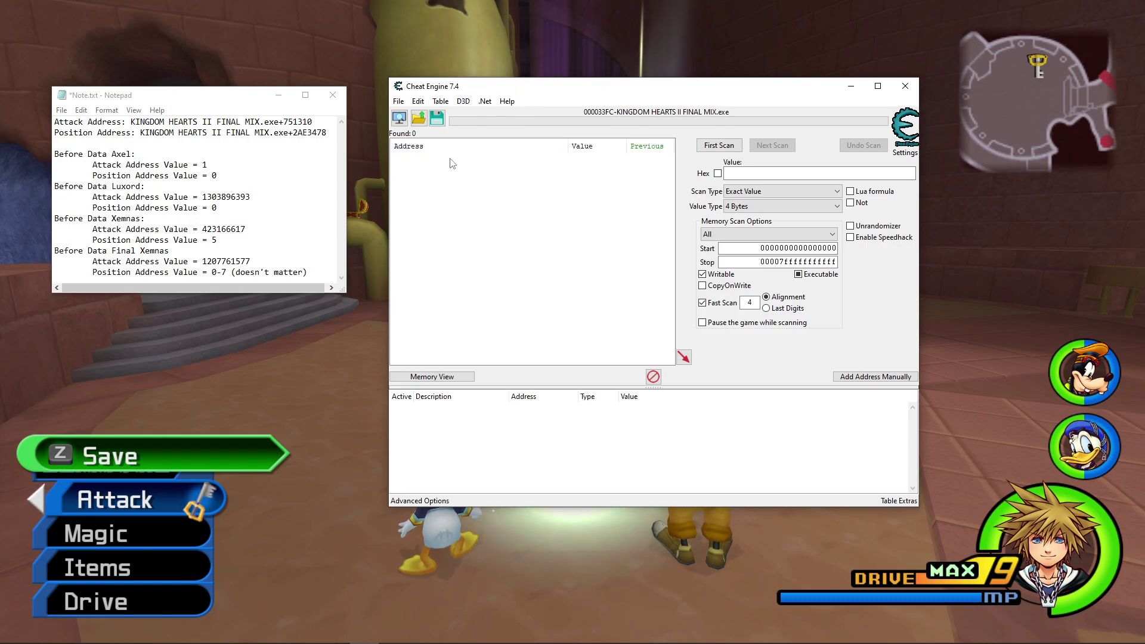
{"action": "left_click", "coordinate": [398, 102]}
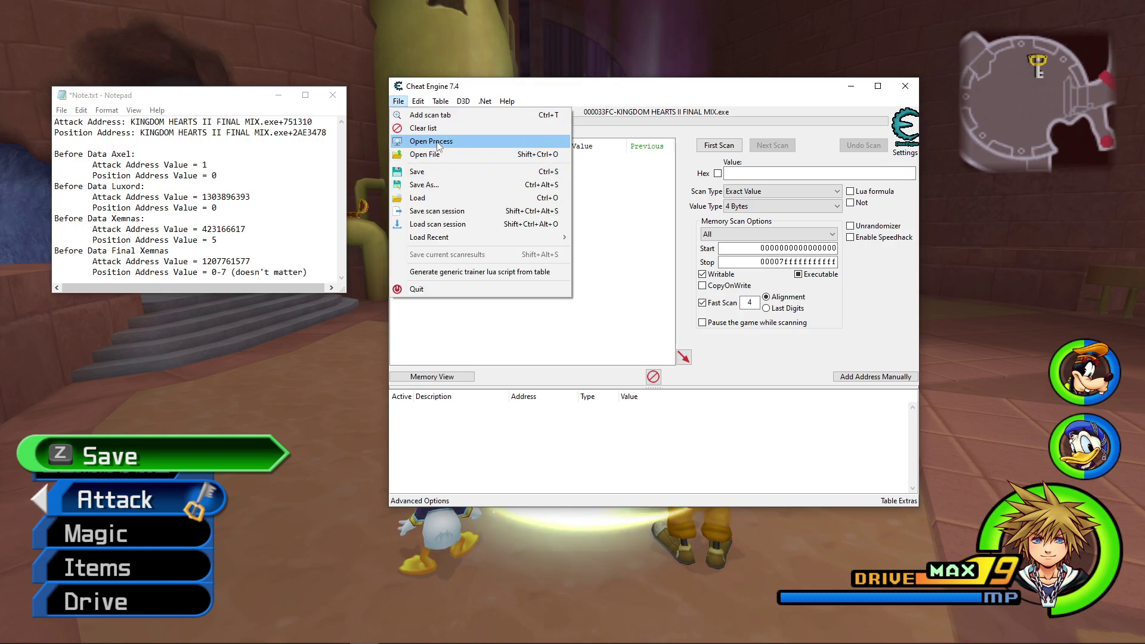
{"action": "left_click", "coordinate": [584, 88]}
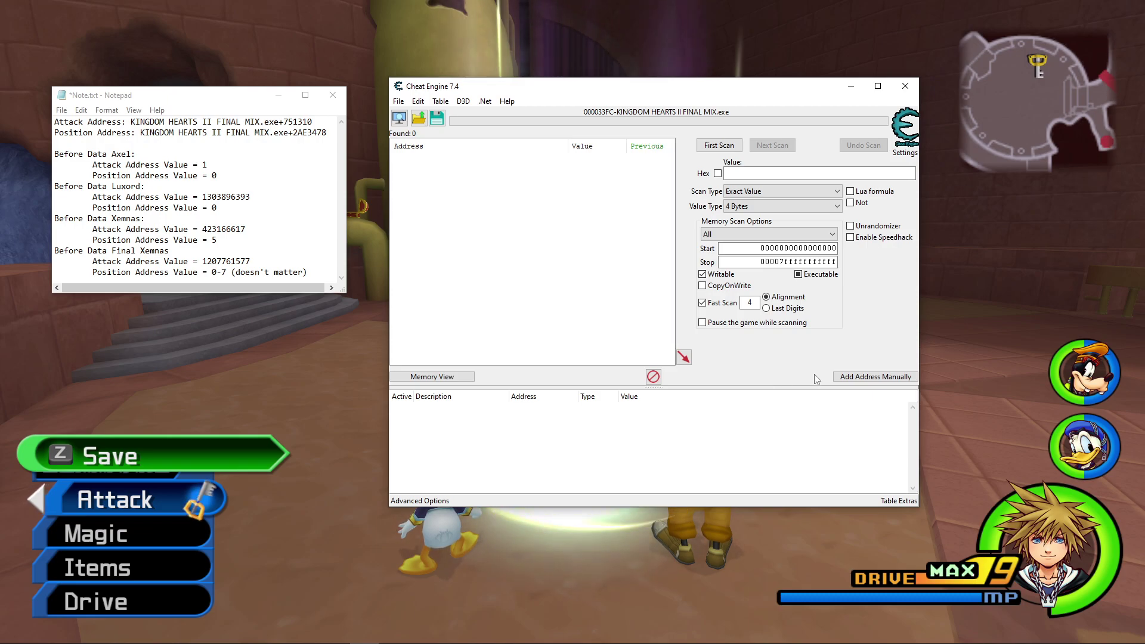
Manually add the note's attack address KINGDOM HEARTS II FINAL MIX.exe+751310 to the address list, described as Attack Address.
{"action": "left_click", "coordinate": [845, 379]}
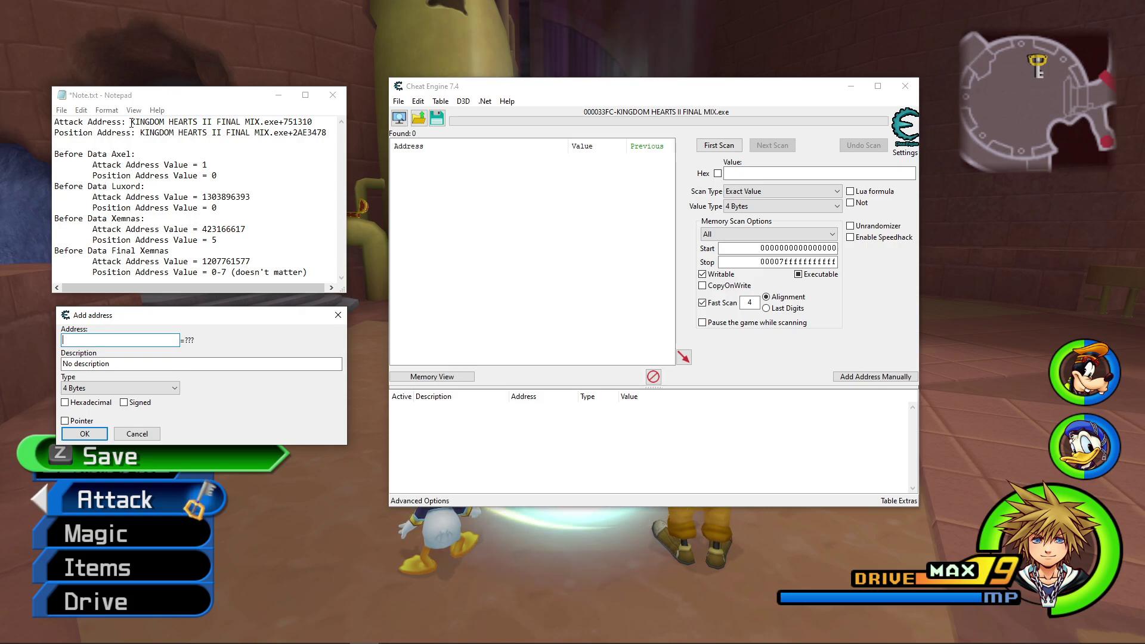
{"action": "left_click_drag", "start_coordinate": [131, 123], "coordinate": [347, 120]}
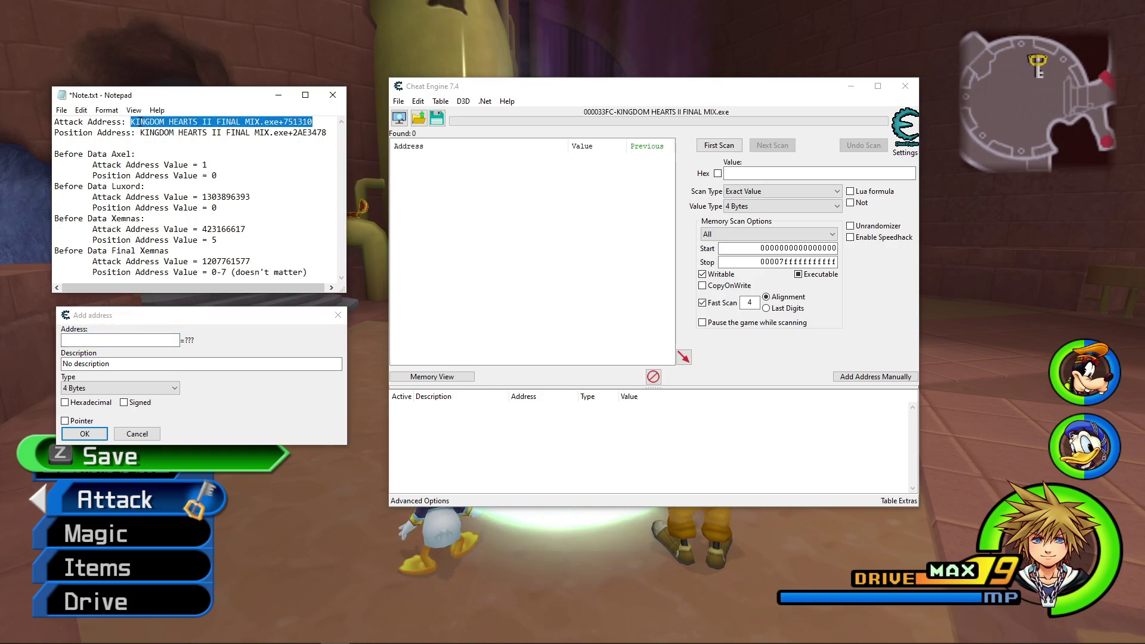
{"action": "key", "text": "ctrl+c"}
{"action": "left_click", "coordinate": [105, 339]}
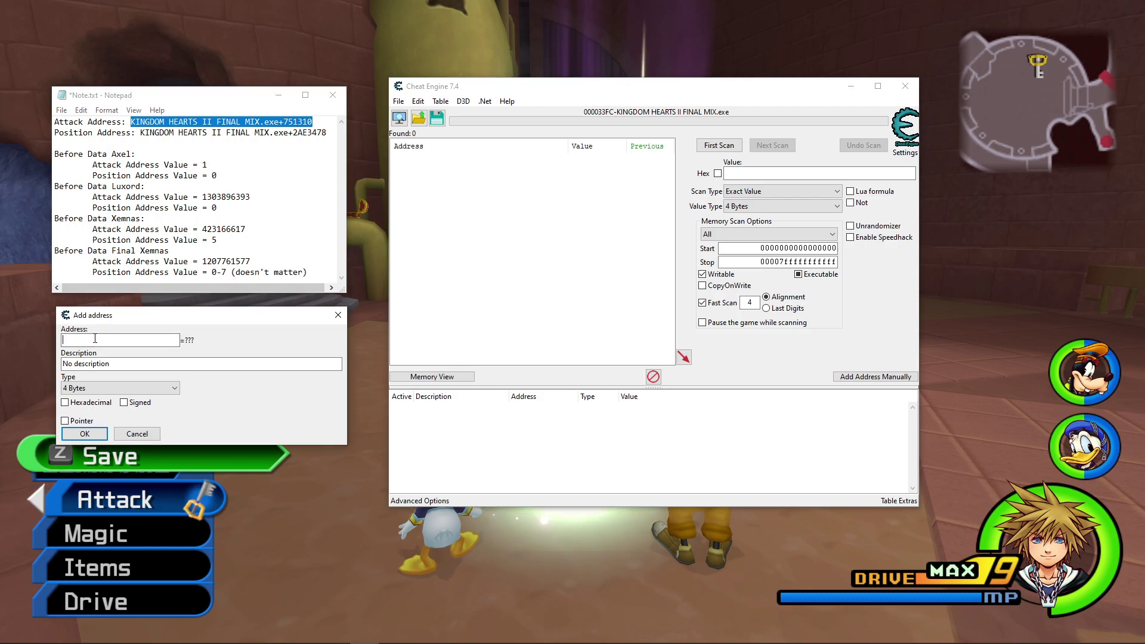
{"action": "key", "text": "ctrl+v"}
{"action": "left_click", "coordinate": [100, 363]}
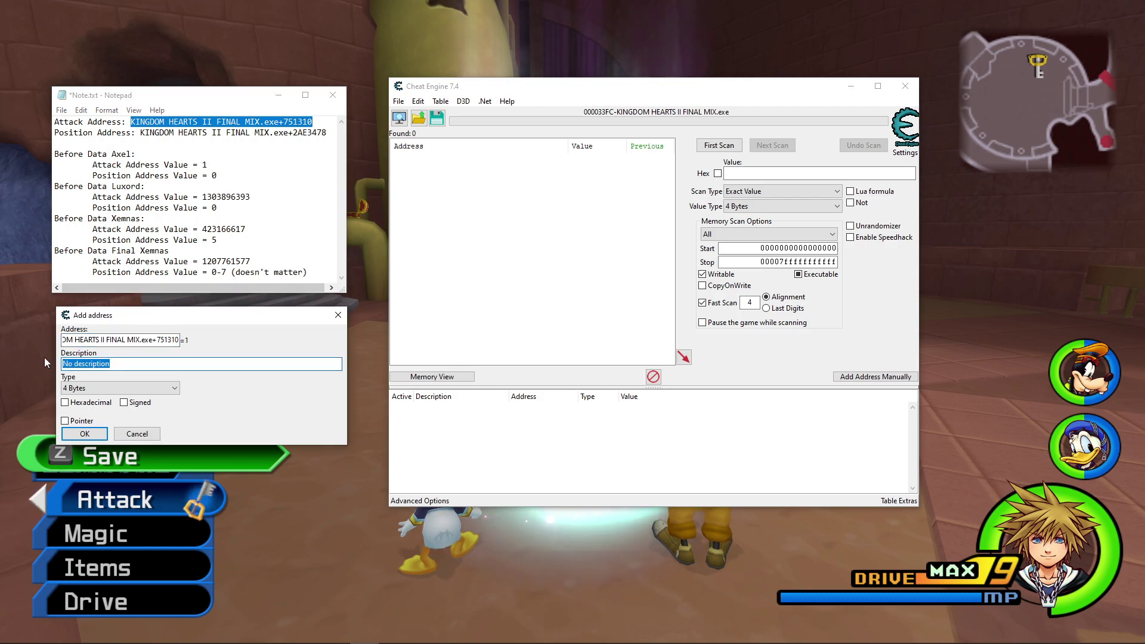
{"action": "type", "text": "A"}
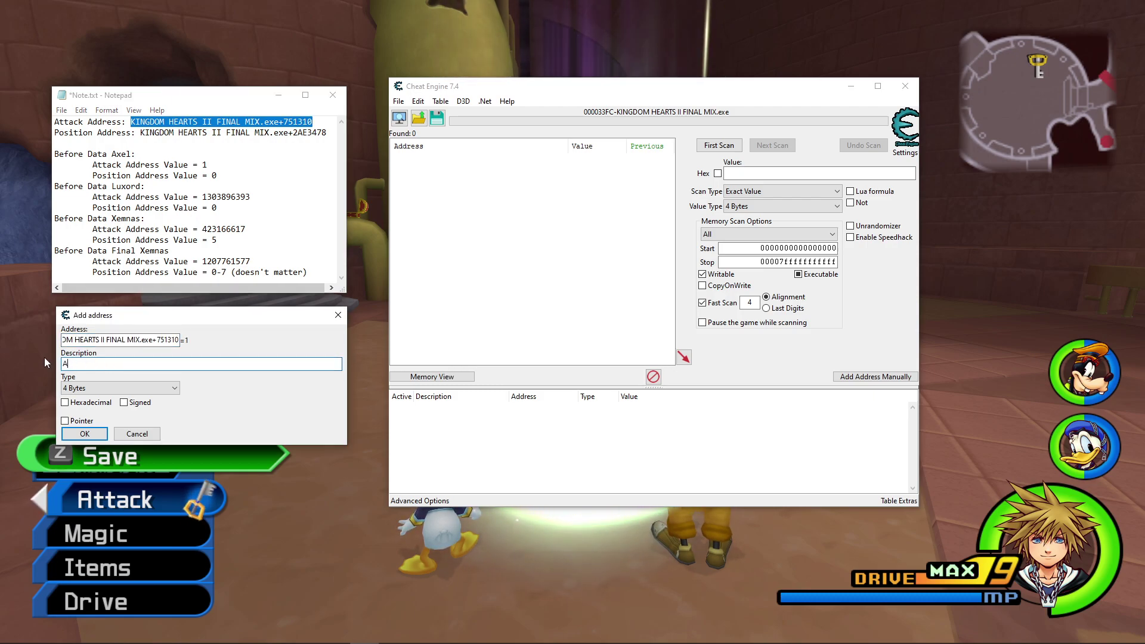
{"action": "type", "text": "ttack Address"}
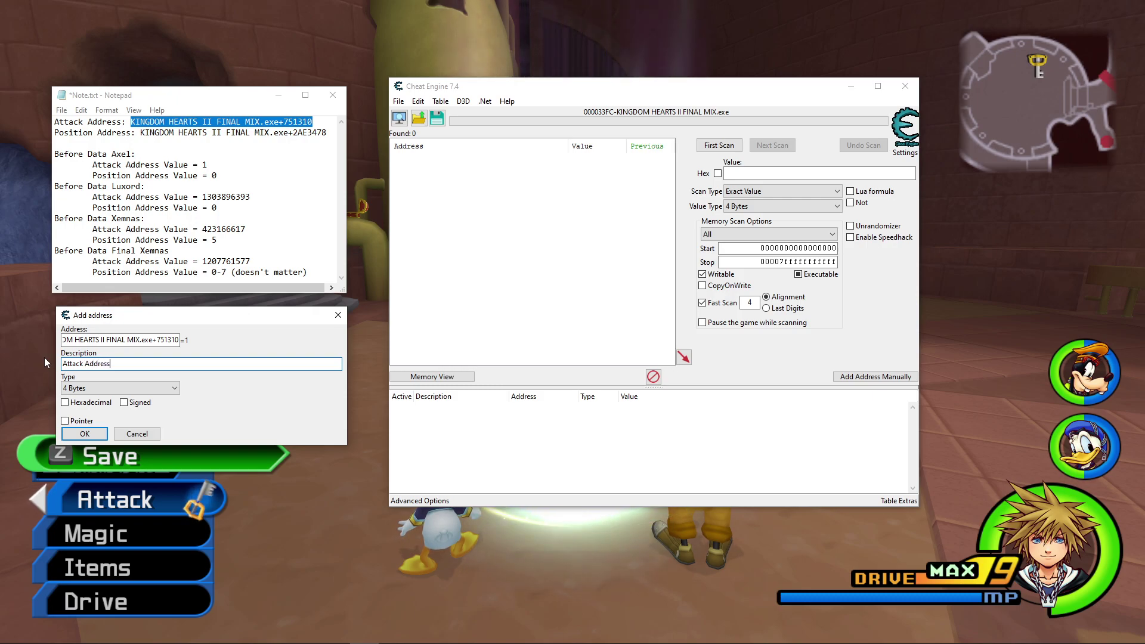
{"action": "left_click", "coordinate": [84, 434]}
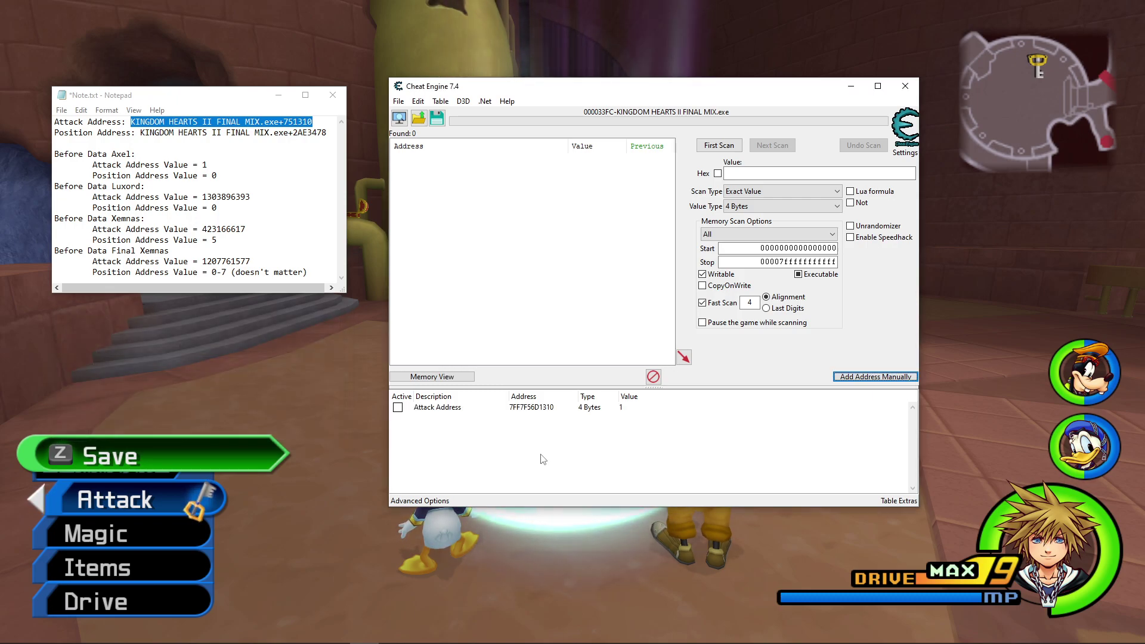
Start another manual address entry using the note's position address, KINGDOM HEARTS II FINAL MIX.exe+2AE3478.
{"action": "left_click", "coordinate": [875, 377]}
{"action": "key", "text": "BackSpace"}
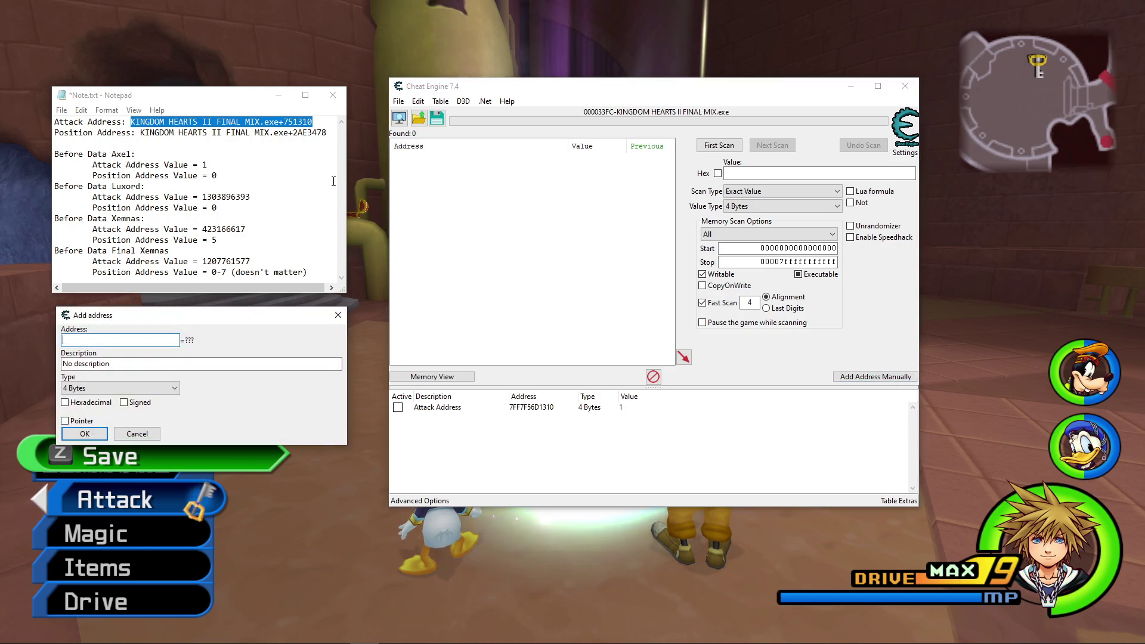
{"action": "left_click_drag", "start_coordinate": [141, 133], "coordinate": [341, 136]}
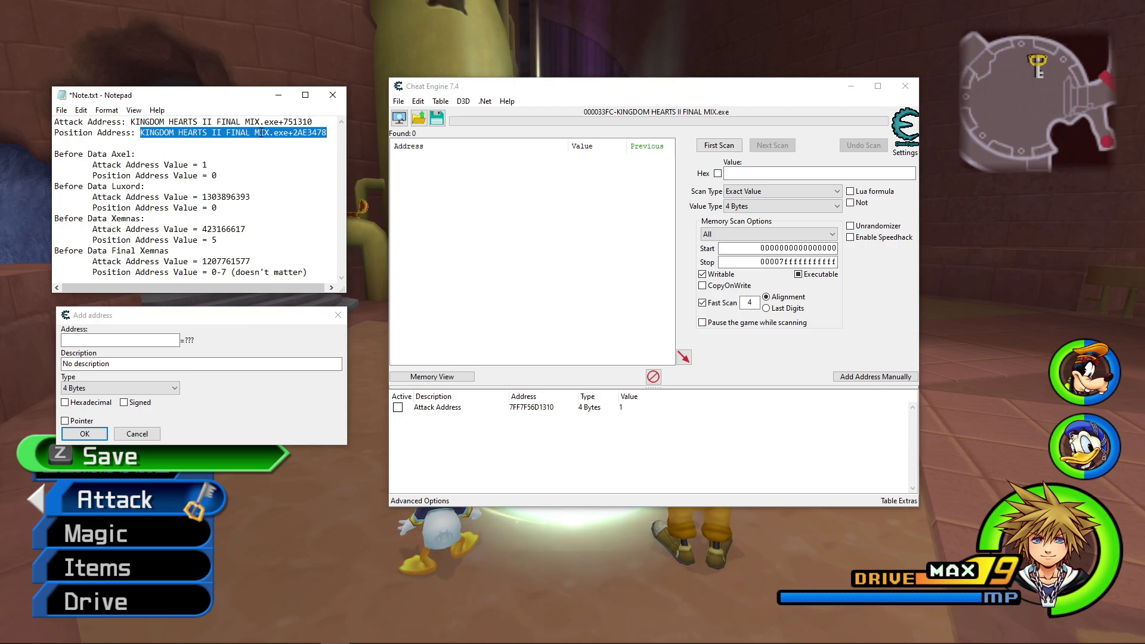
{"action": "key", "text": "ctrl+c"}
{"action": "left_click", "coordinate": [114, 339]}
{"action": "key", "text": "ctrl+v"}
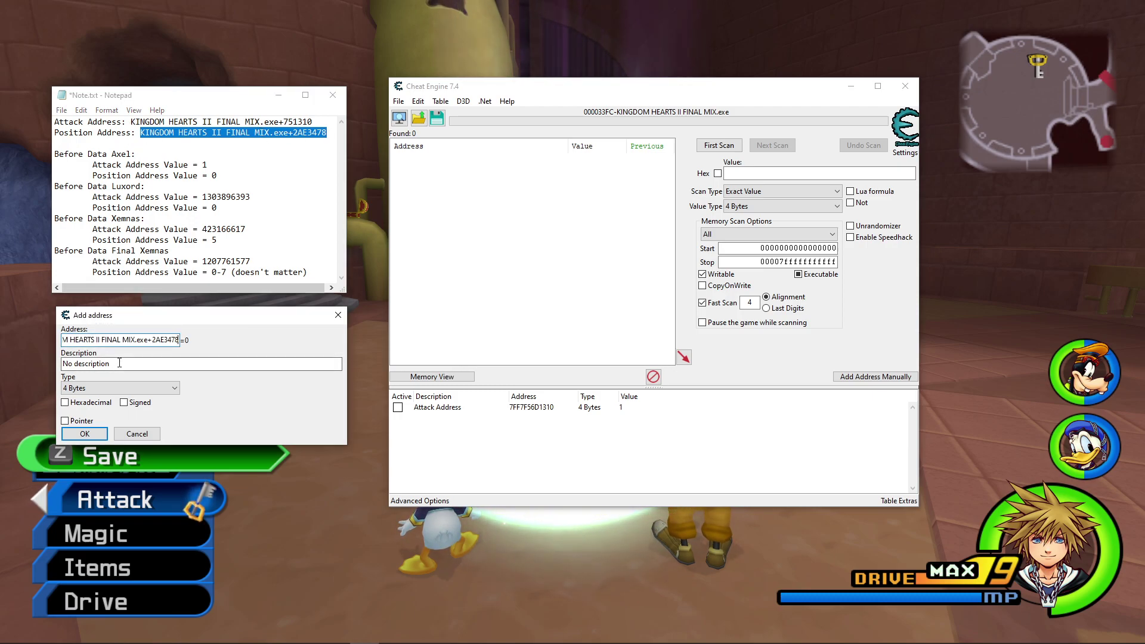
Describe the new entry as Position Address and add it to the address list.
{"action": "left_click", "coordinate": [111, 365]}
{"action": "type", "text": "Pos"}
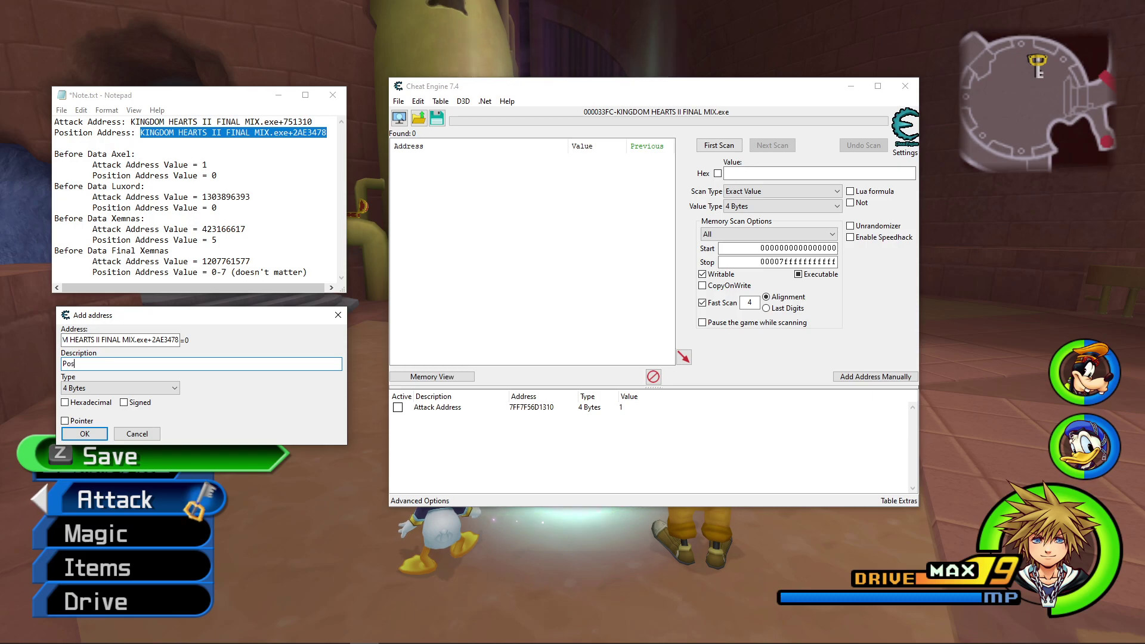
{"action": "type", "text": "ition Add"}
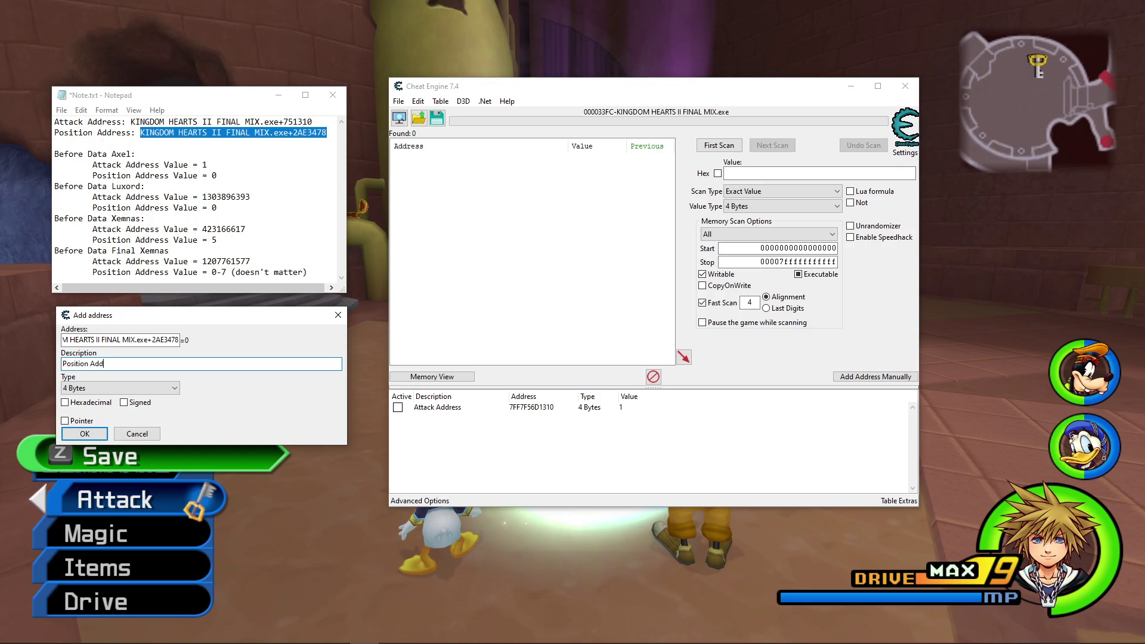
{"action": "type", "text": "res"}
{"action": "key", "text": "BackSpace"}
{"action": "type", "text": "ess"}
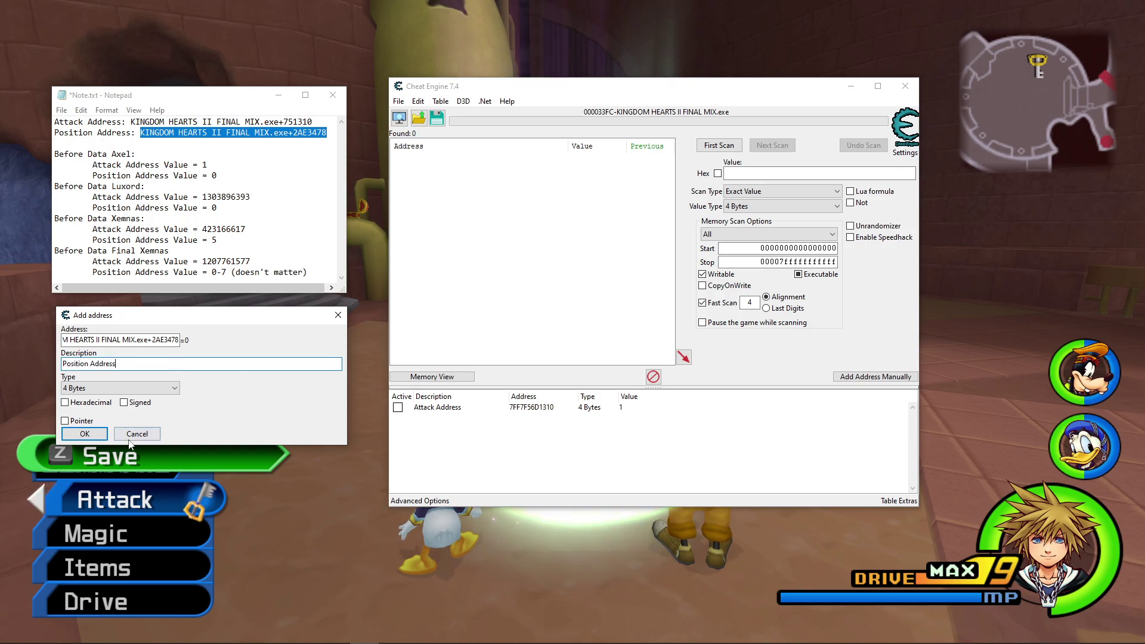
{"action": "left_click", "coordinate": [90, 436]}
{"action": "left_click", "coordinate": [574, 444]}
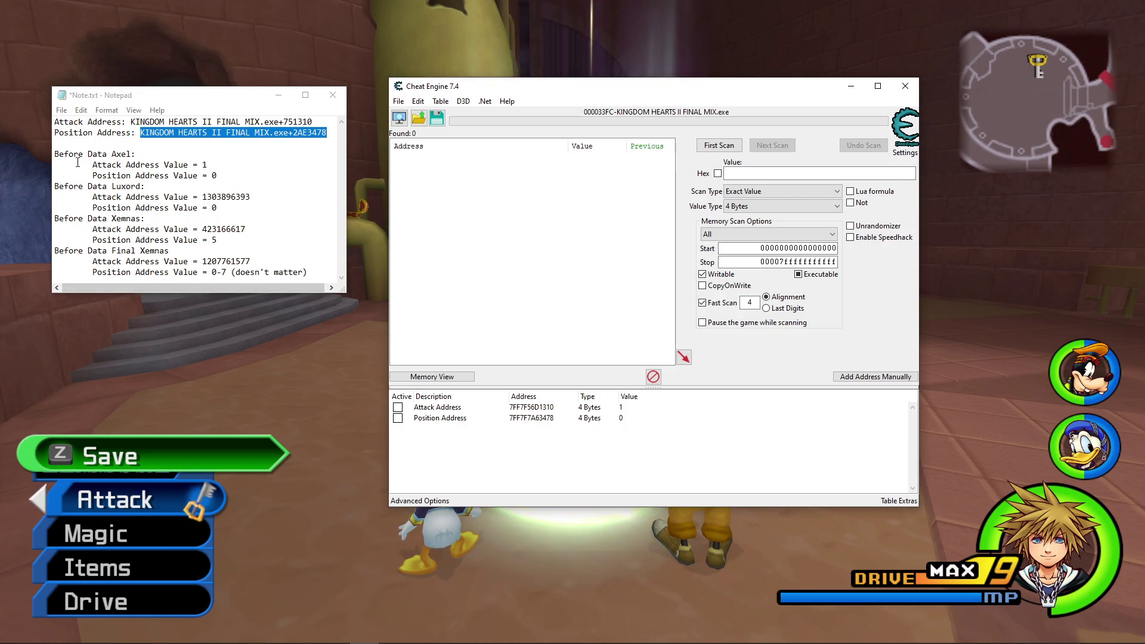
Review the attack and position values in the note's Before Data Axel section.
{"action": "left_click_drag", "start_coordinate": [57, 153], "coordinate": [248, 173]}
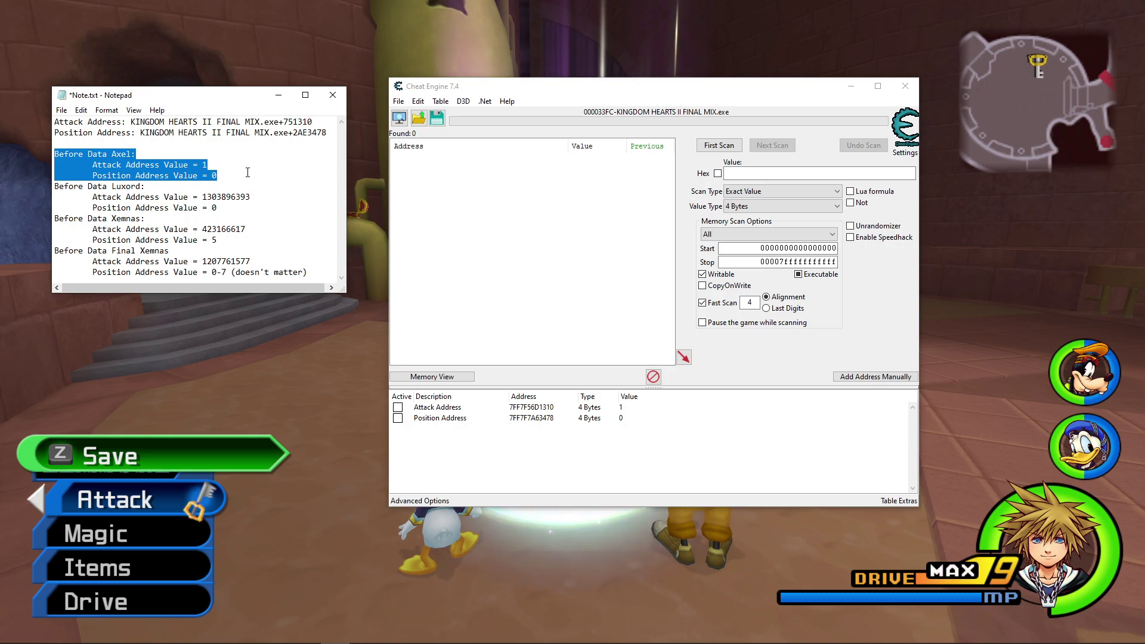
{"action": "left_click", "coordinate": [206, 154]}
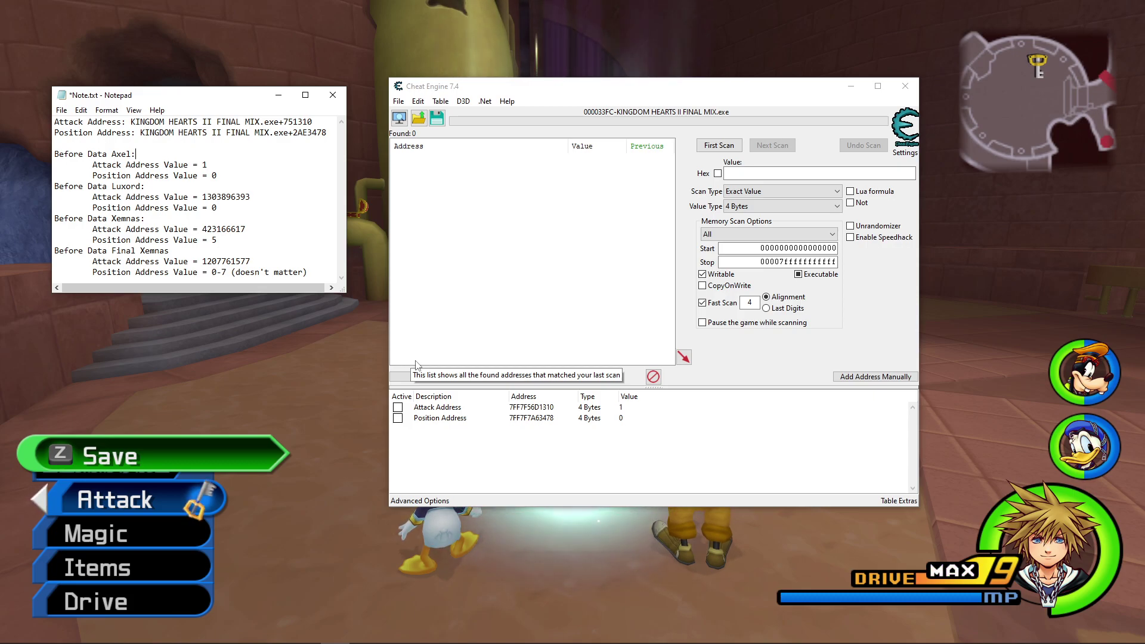
Change the Attack Address value to 423166617, copied from the note's Before Data Xemnas section.
{"action": "double_click", "coordinate": [622, 408]}
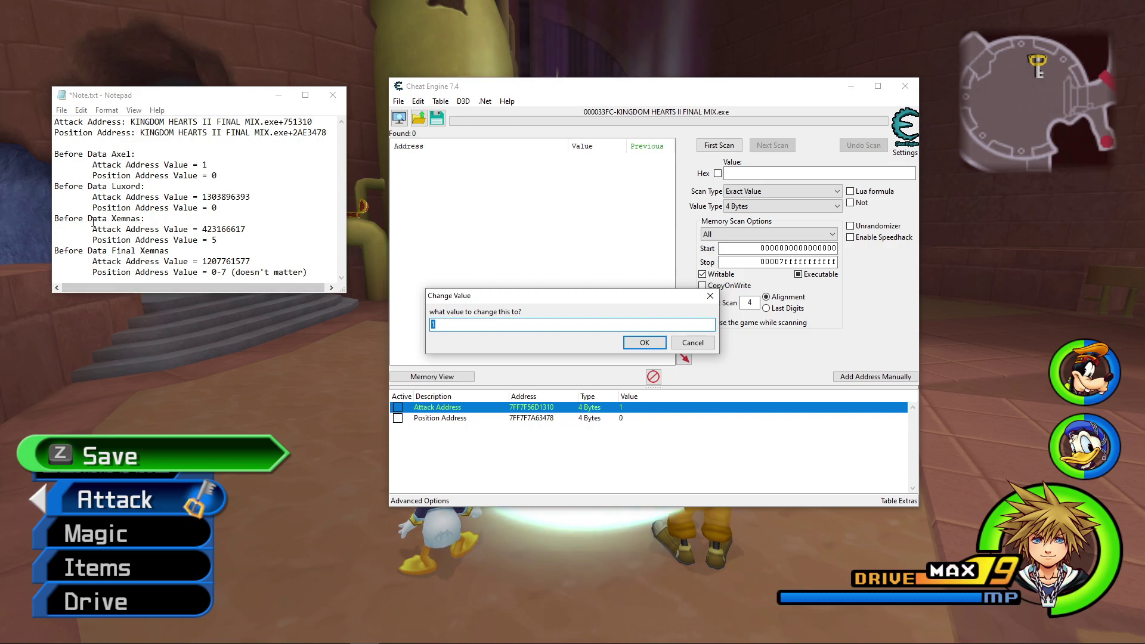
{"action": "double_click", "coordinate": [206, 229]}
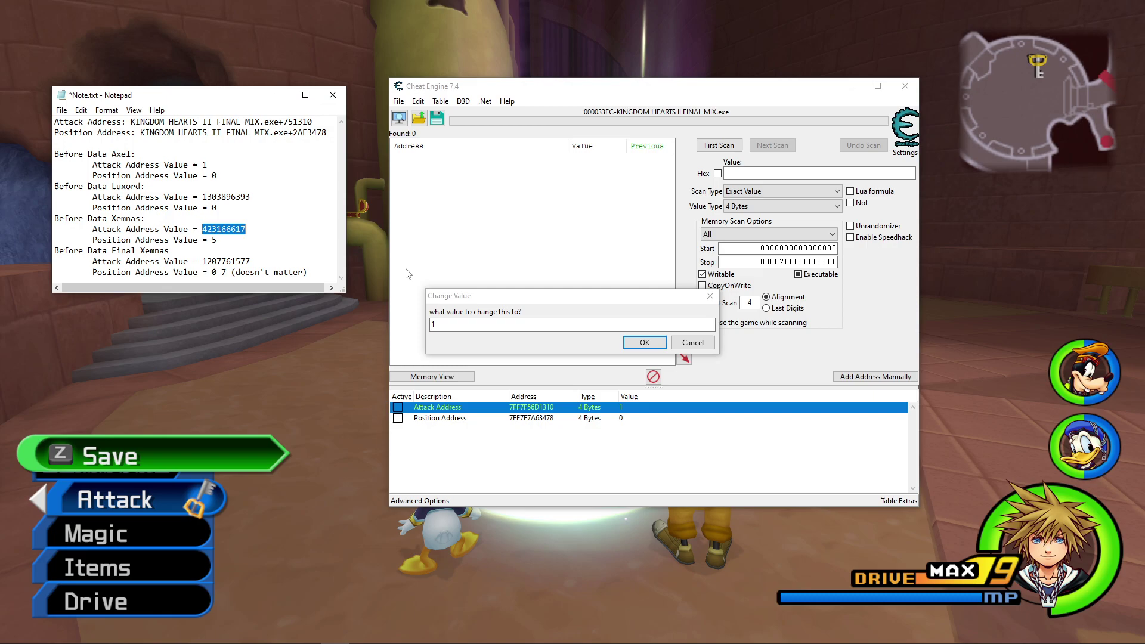
{"action": "left_click", "coordinate": [451, 316]}
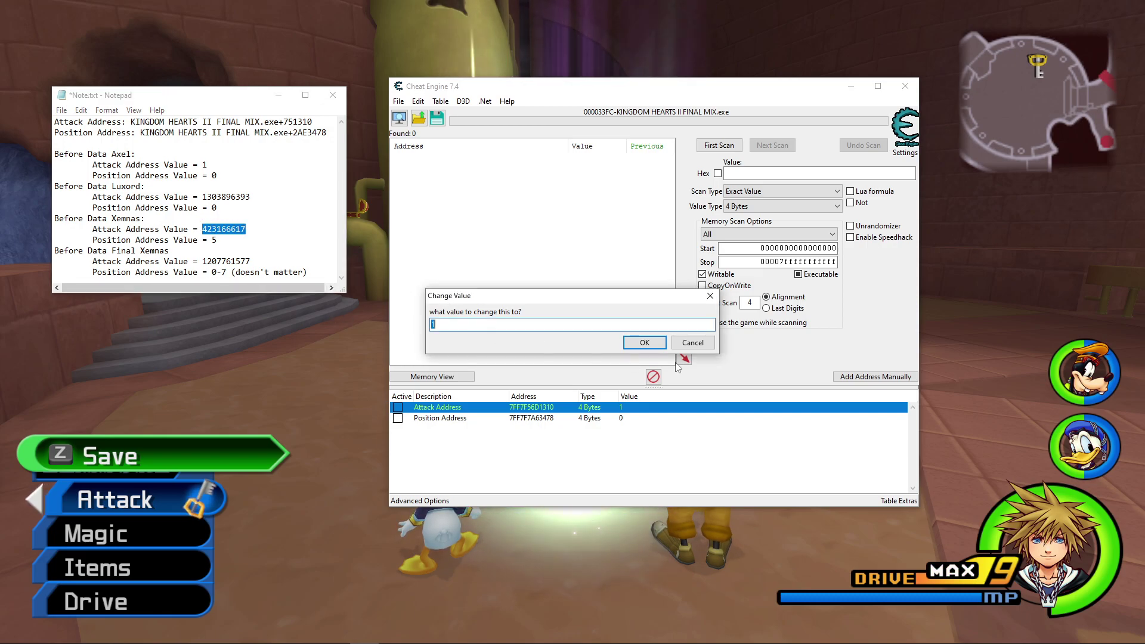
{"action": "key", "text": "ctrl+v"}
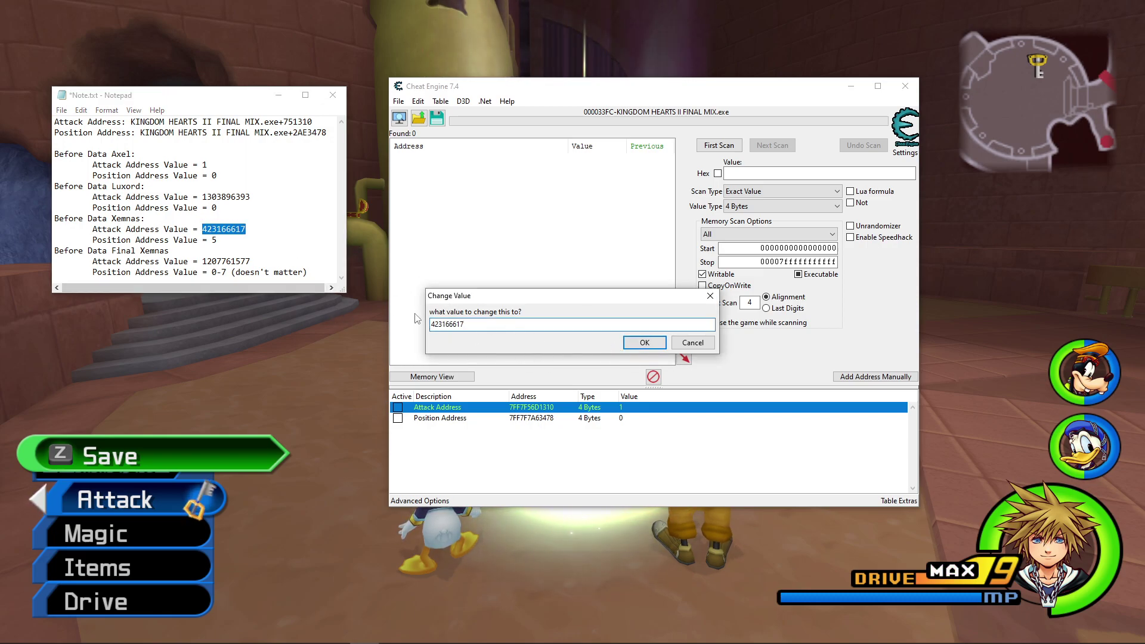
{"action": "left_click", "coordinate": [644, 343]}
{"action": "left_click", "coordinate": [634, 465]}
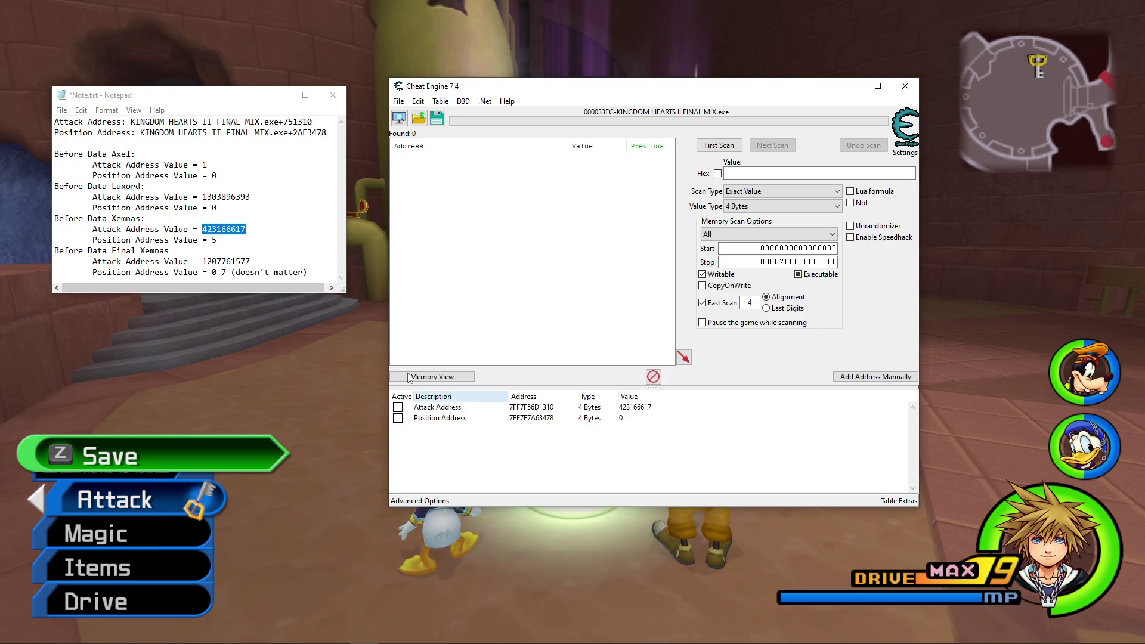
Set the Position Address value to 5.
{"action": "double_click", "coordinate": [625, 419]}
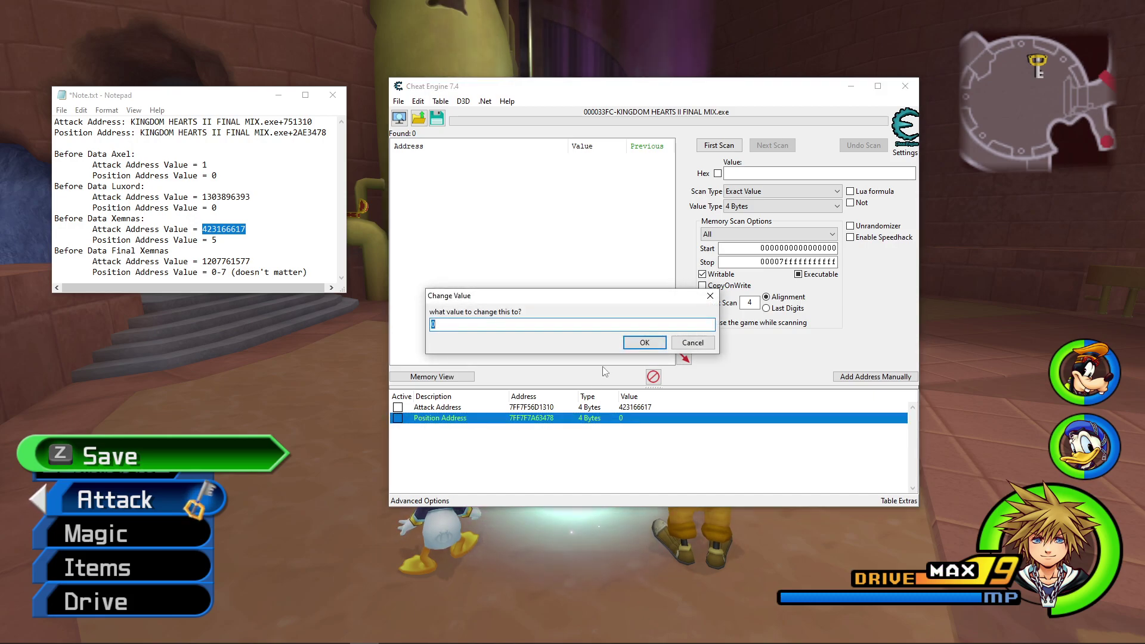
{"action": "type", "text": "5"}
{"action": "left_click", "coordinate": [649, 344]}
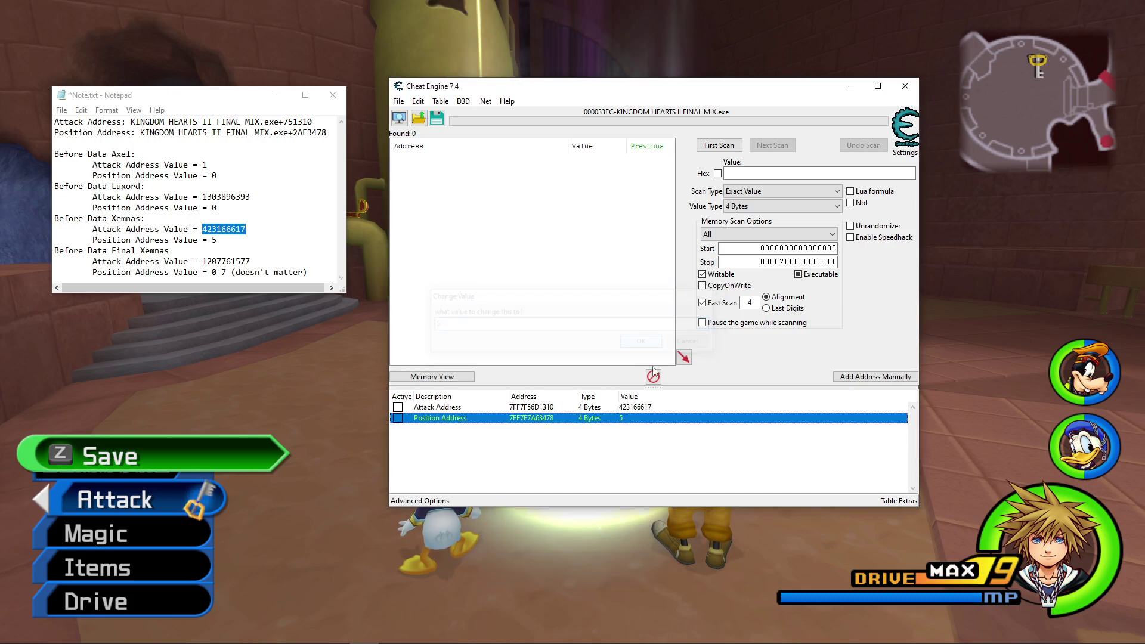
{"action": "left_click", "coordinate": [660, 460]}
{"action": "left_click", "coordinate": [254, 230]}
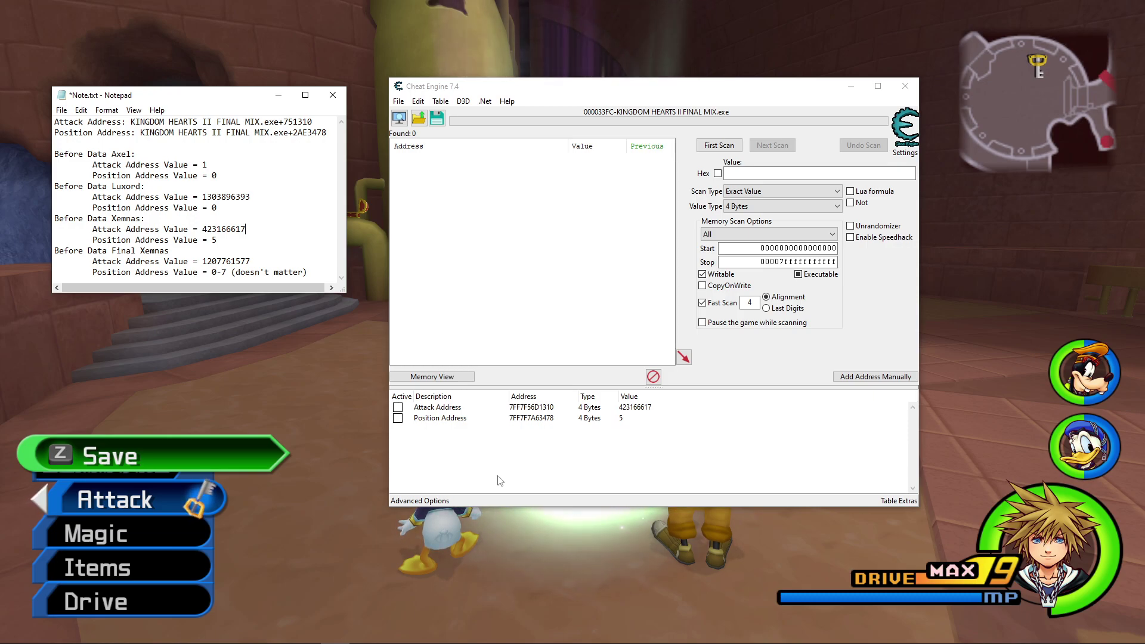
{"action": "key", "text": "alt"}
{"action": "left_click", "coordinate": [303, 473]}
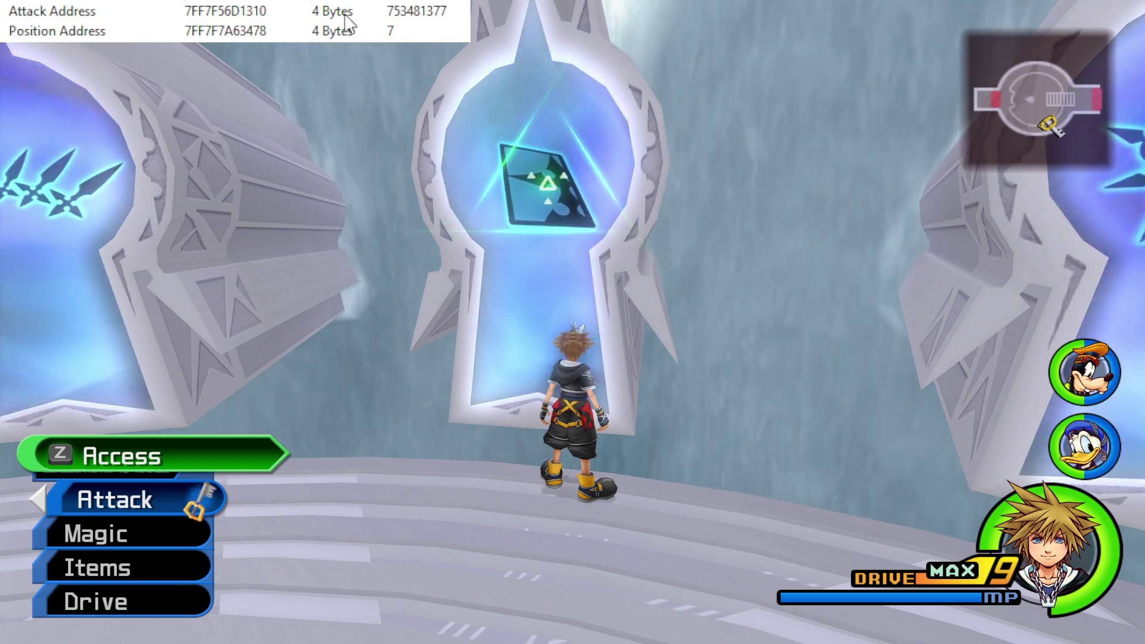
{"action": "left_click", "coordinate": [409, 10]}
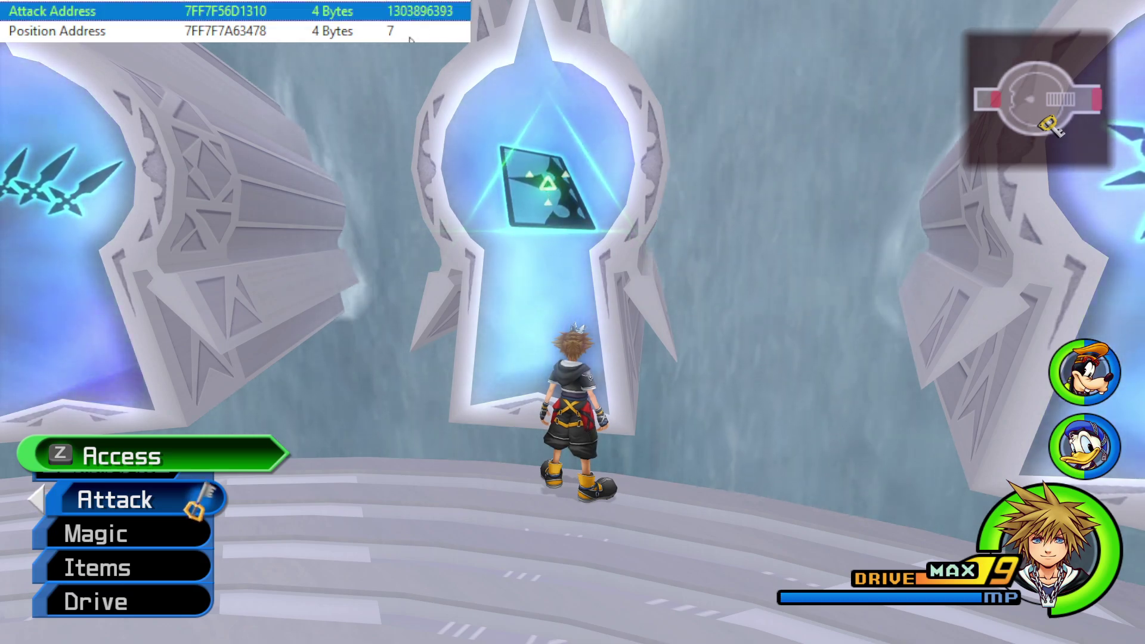
{"action": "left_click", "coordinate": [391, 33]}
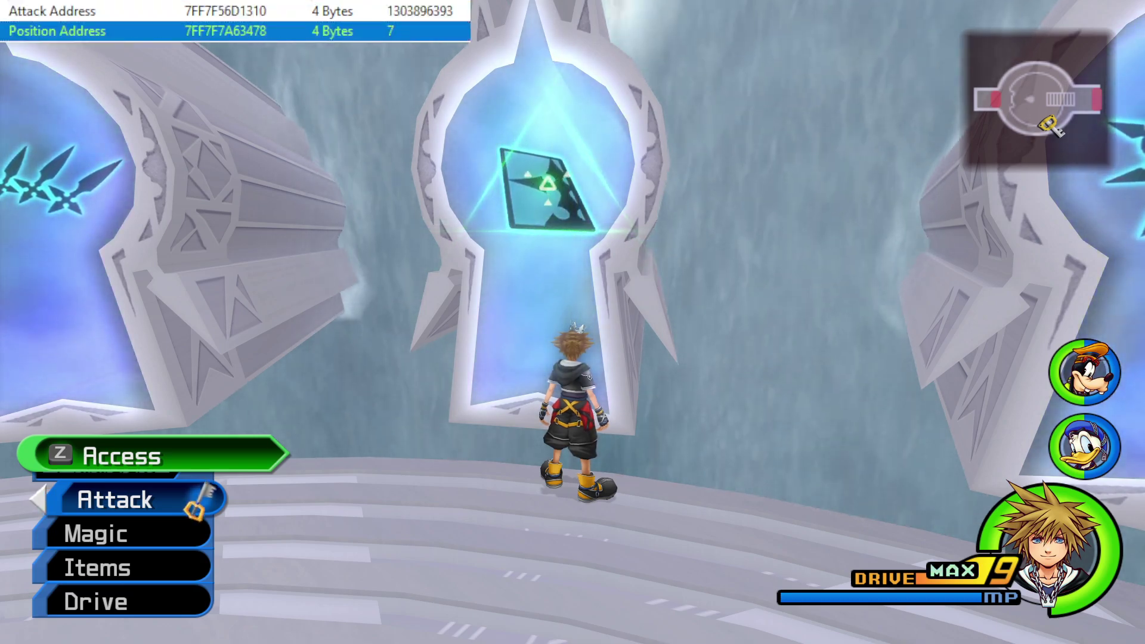
{"action": "left_click", "coordinate": [192, 1]}
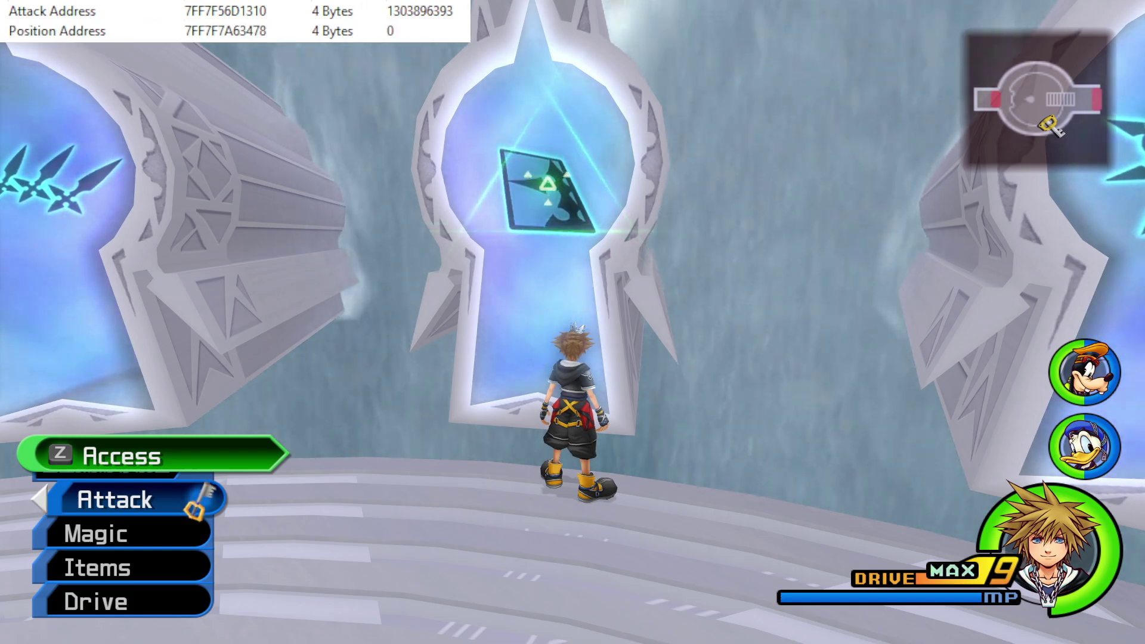
Access Luxord's portal in the game and accept the battle with "I'm ready for a fight!".
{"action": "key", "text": "Down"}
{"action": "key", "text": "Return"}
{"action": "key", "text": "Escape"}
{"action": "key", "text": "Up"}
{"action": "key", "text": "z"}
{"action": "key", "text": "Down"}
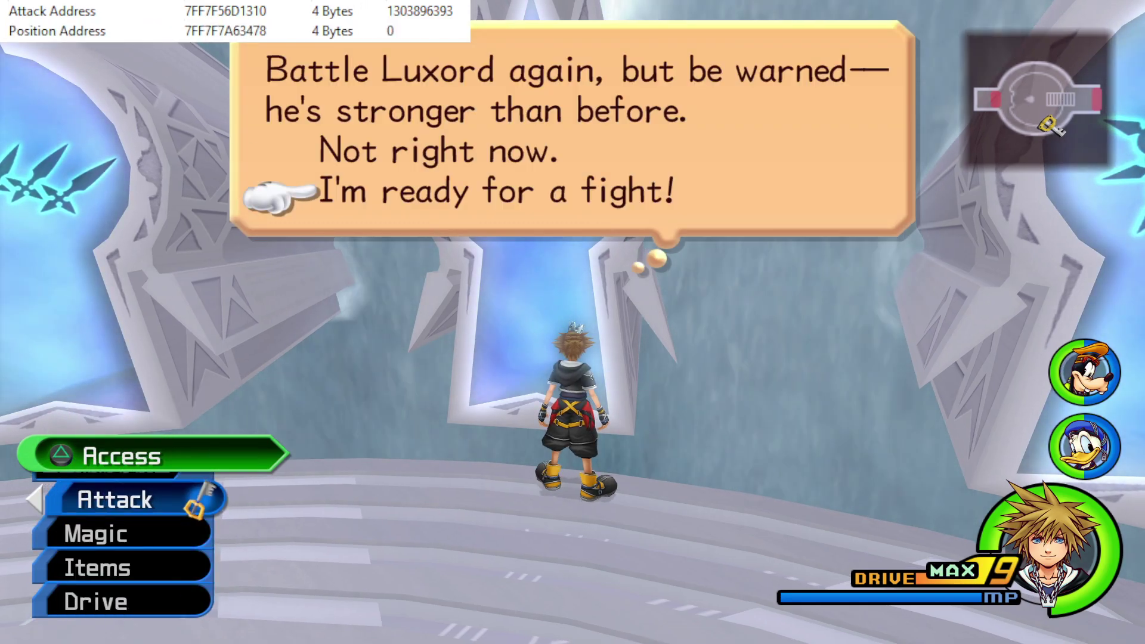
{"action": "key", "text": "Return"}
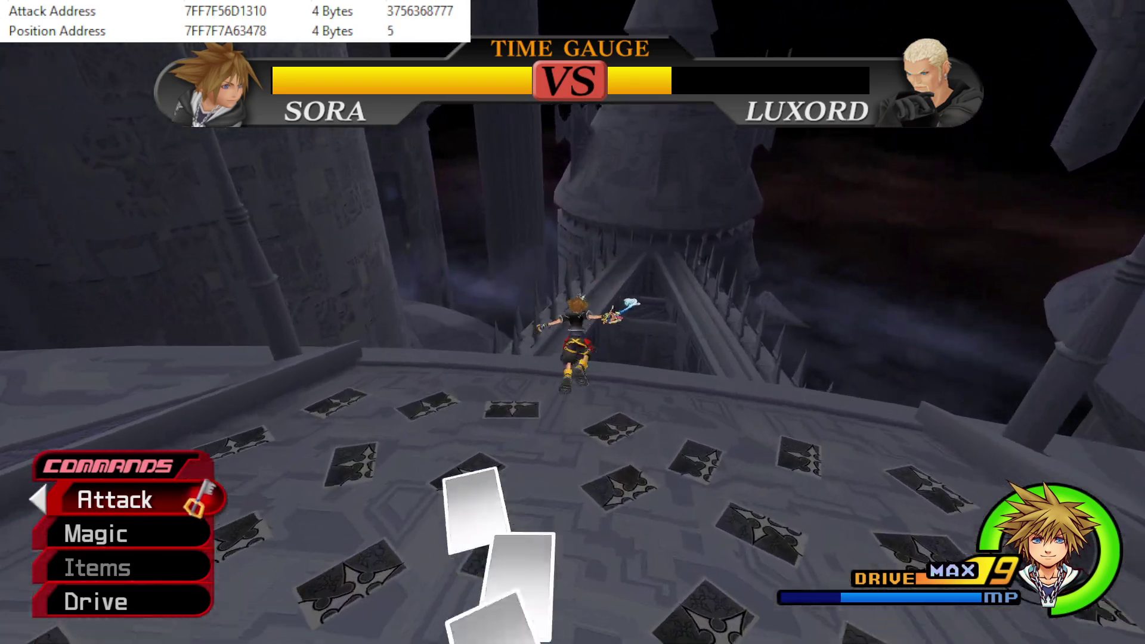
Finish the Luxord battle by getting the four ○ commands in the command menu.
{"action": "key", "text": "Up"}
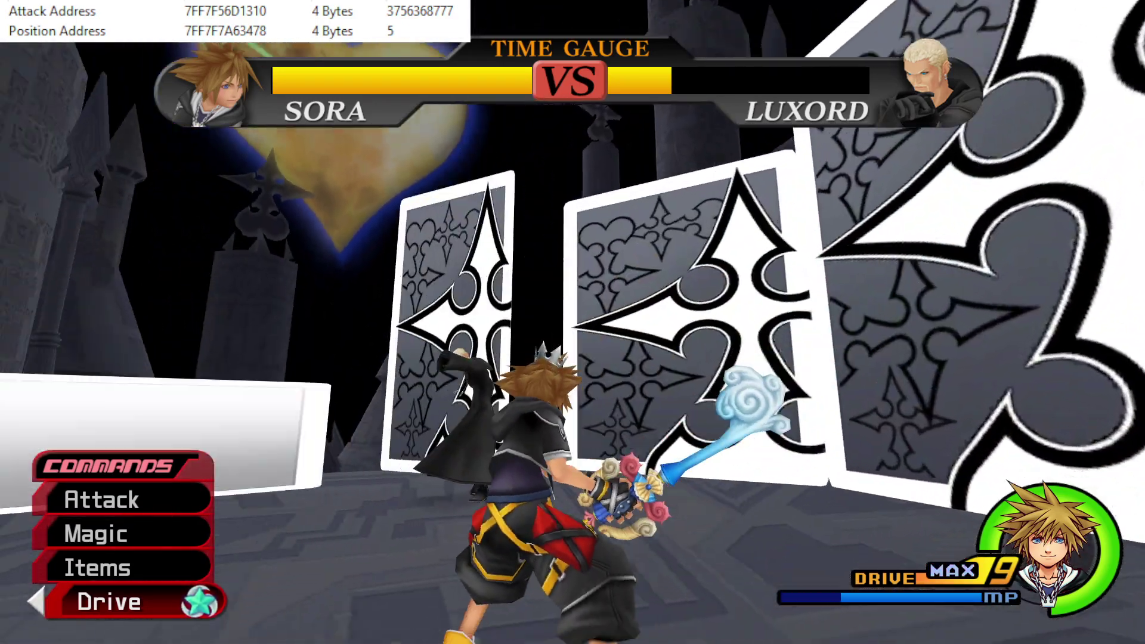
{"action": "key", "text": "Up"}
{"action": "key", "text": "Up"}
{"action": "key", "text": "Up"}
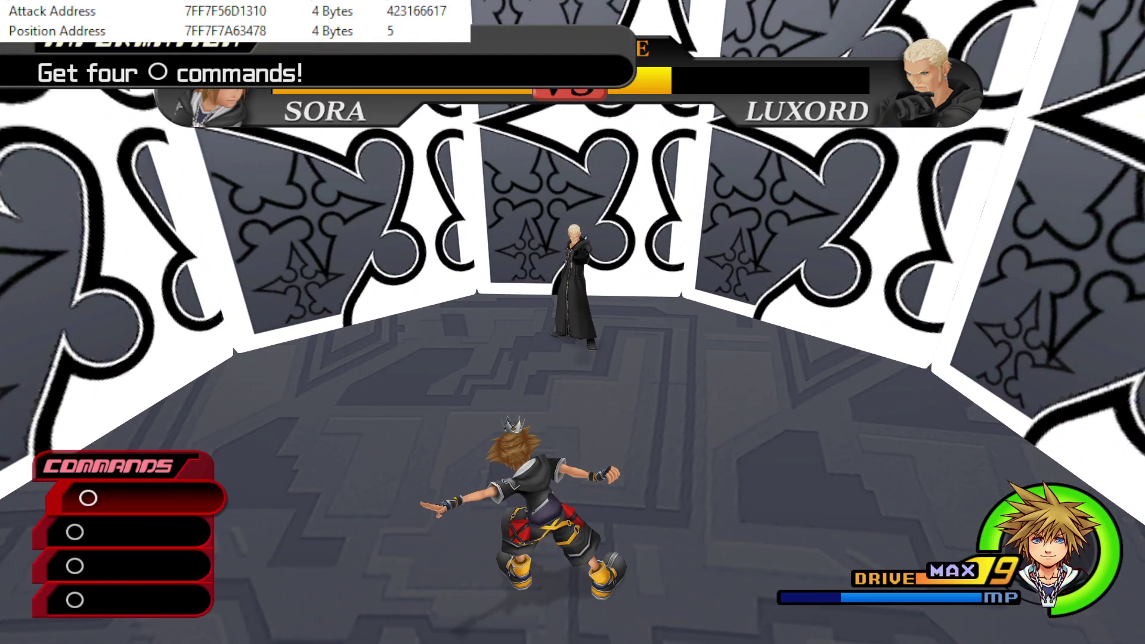
{"action": "key", "text": "Down"}
{"action": "key", "text": "Return"}
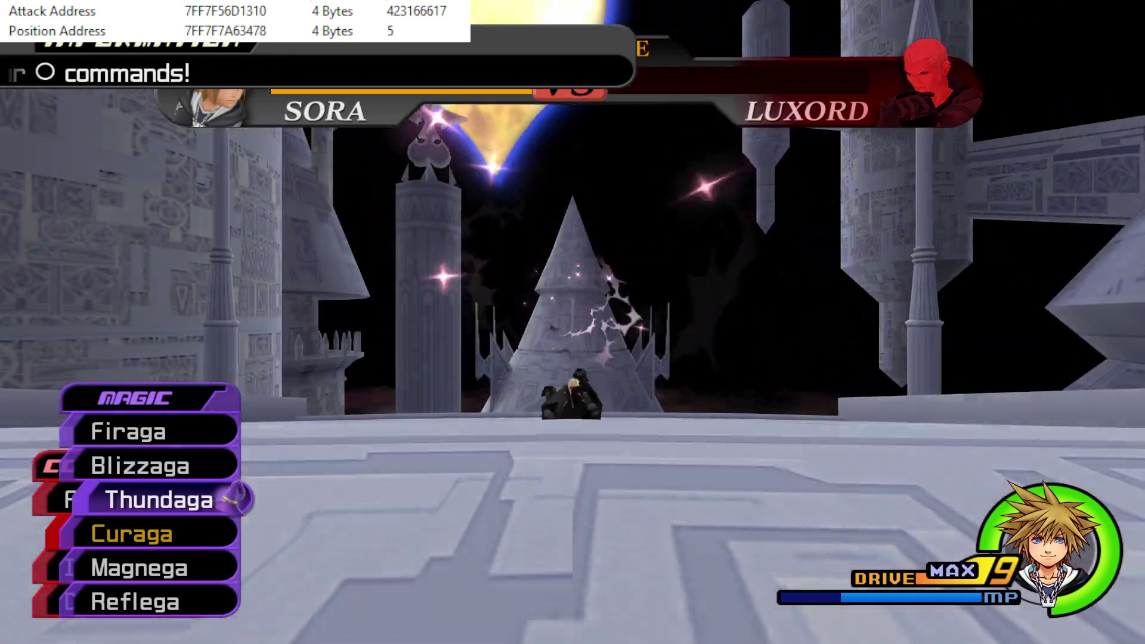
Cast Thundaga in the battle against Luxord.
{"action": "key", "text": "Return"}
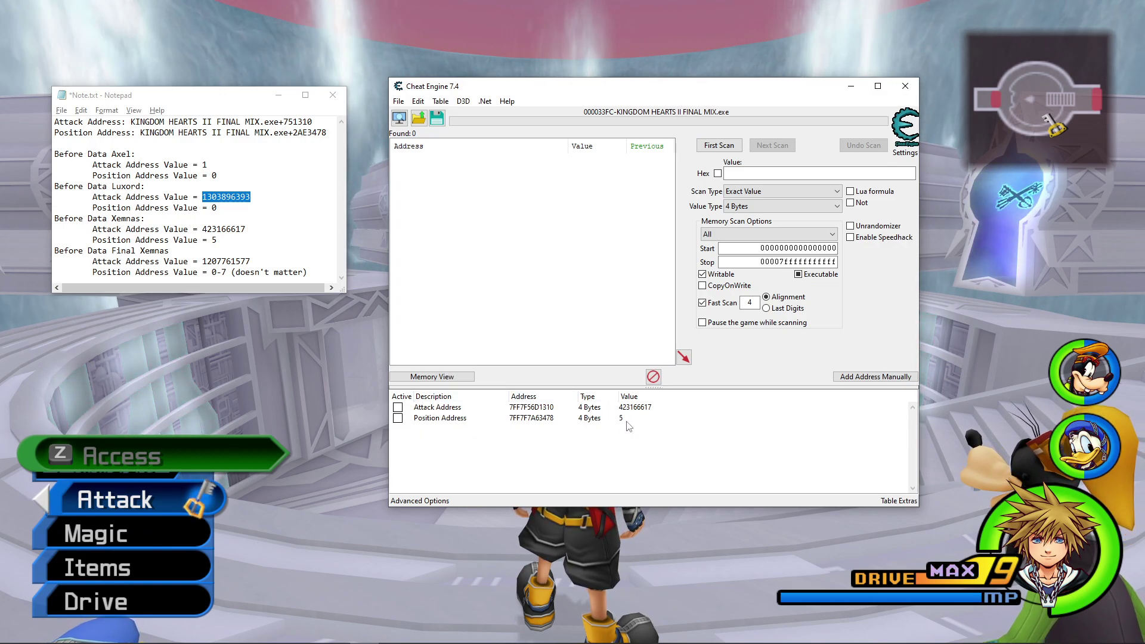
Review the Attack Address and Position Address values listed under "Before Data Xemnas" in the note.
{"action": "left_click_drag", "start_coordinate": [55, 218], "coordinate": [240, 243]}
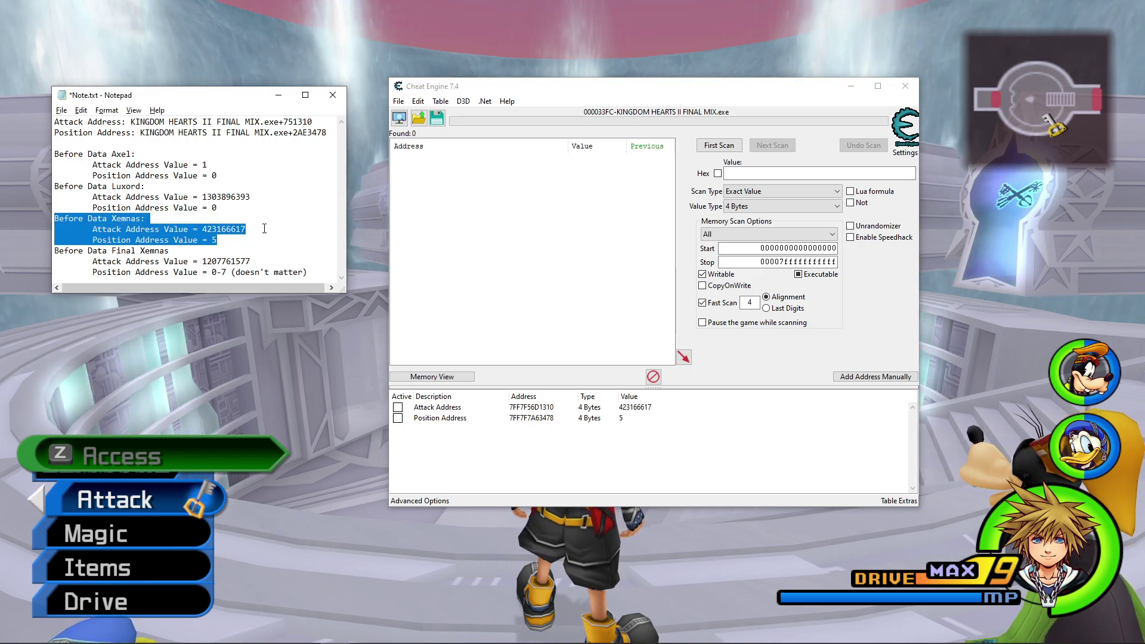
{"action": "left_click", "coordinate": [266, 232]}
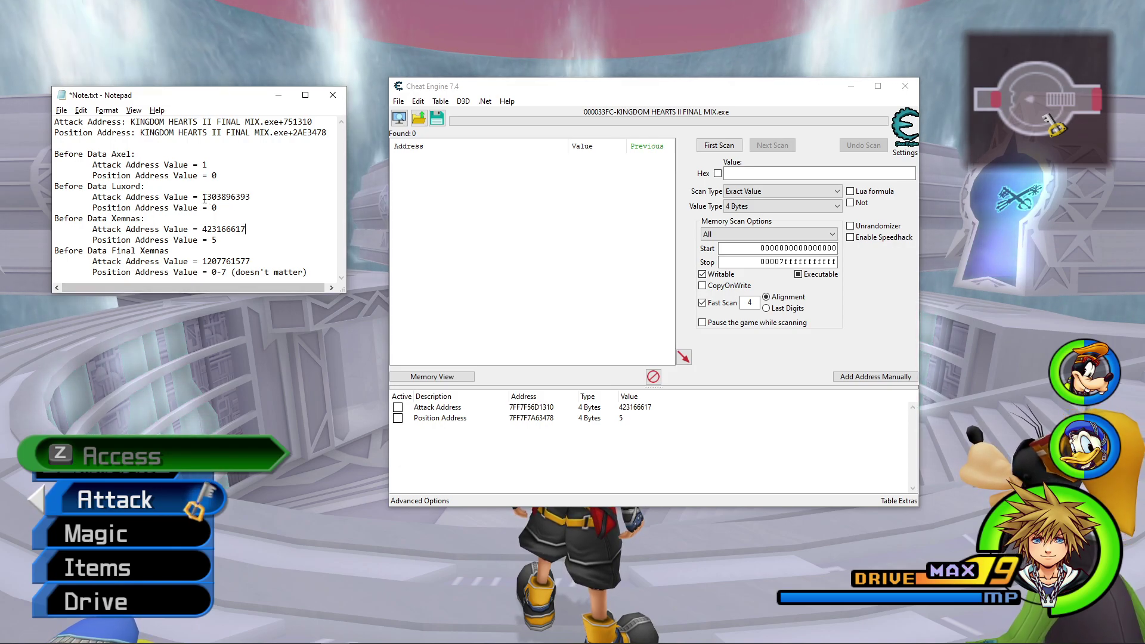
{"action": "double_click", "coordinate": [636, 408]}
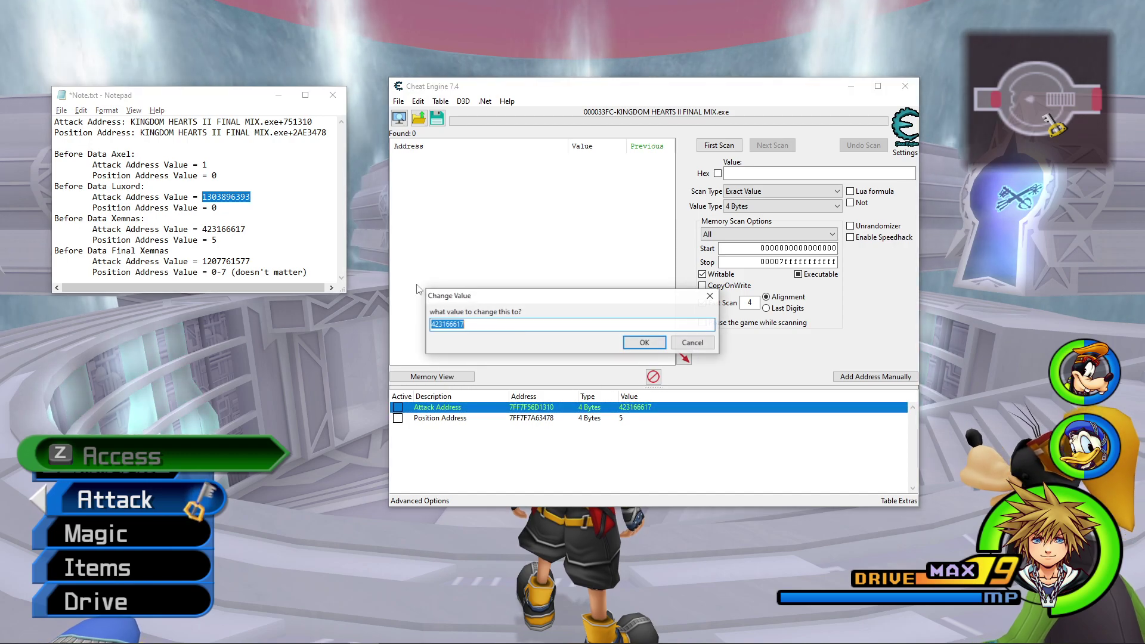
{"action": "key", "text": "ctrl+v"}
{"action": "left_click", "coordinate": [643, 342]}
{"action": "double_click", "coordinate": [622, 418]}
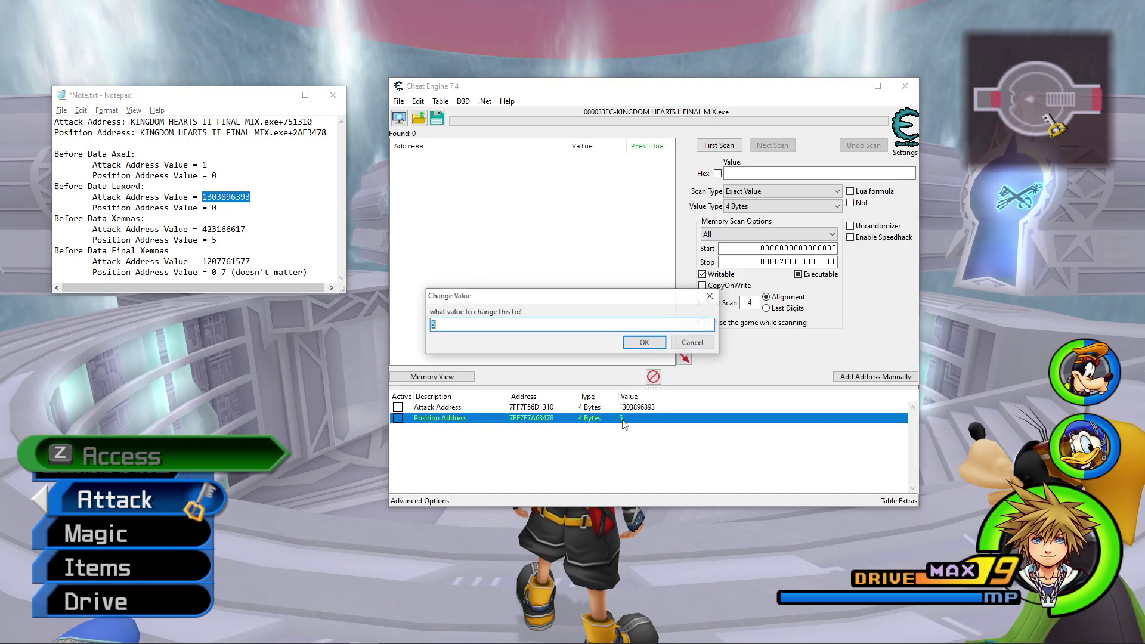
{"action": "type", "text": "0"}
{"action": "key", "text": "Return"}
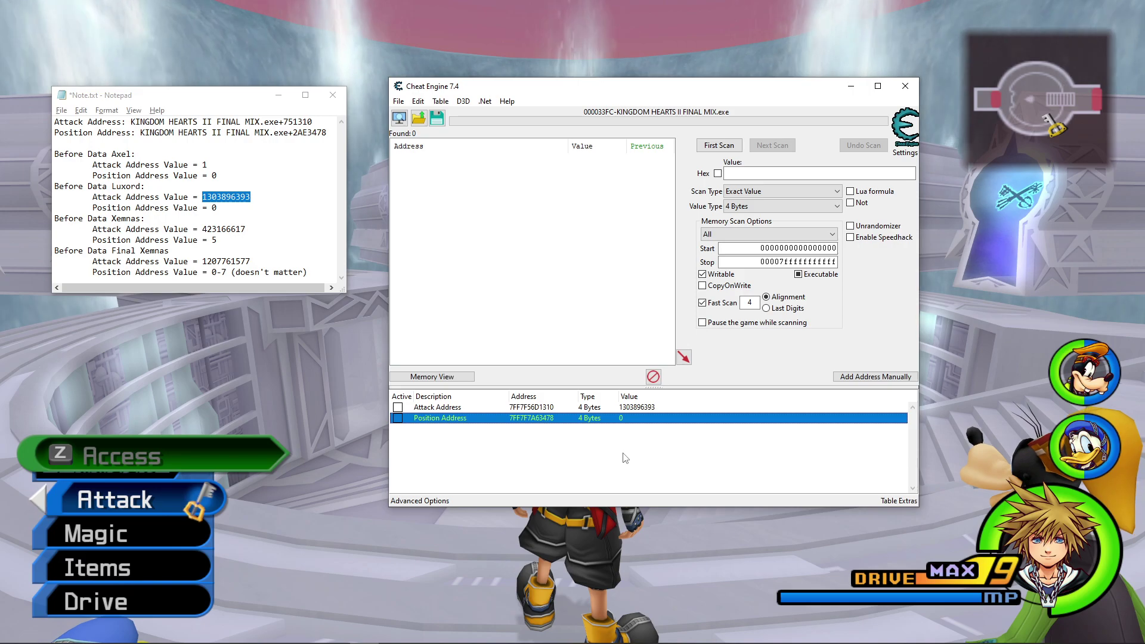
{"action": "left_click", "coordinate": [625, 458]}
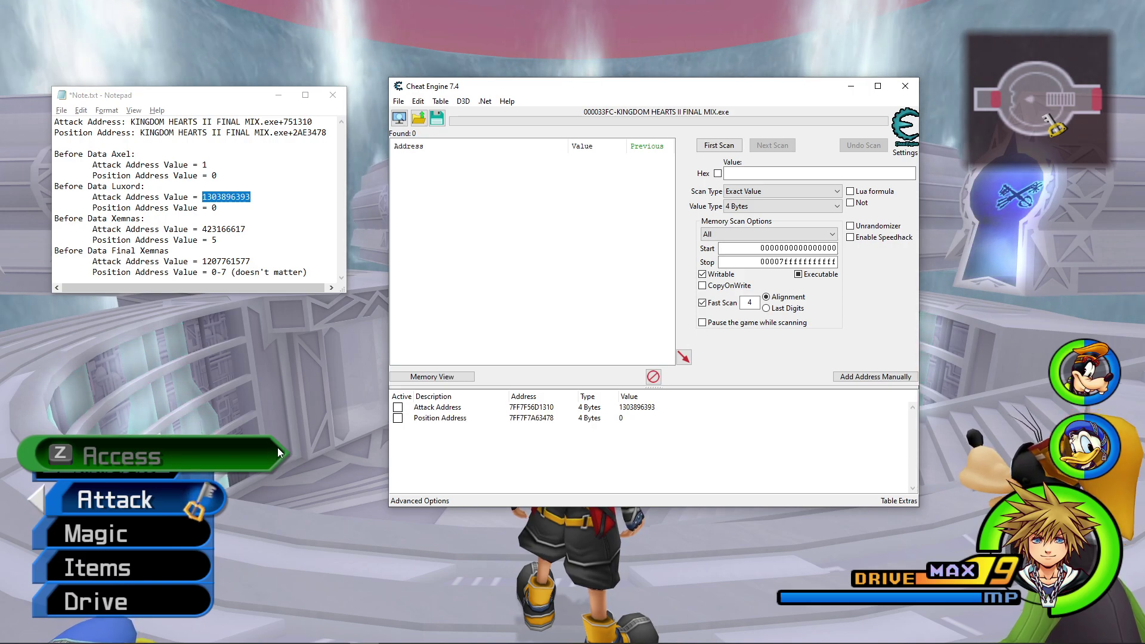
{"action": "left_click", "coordinate": [265, 239]}
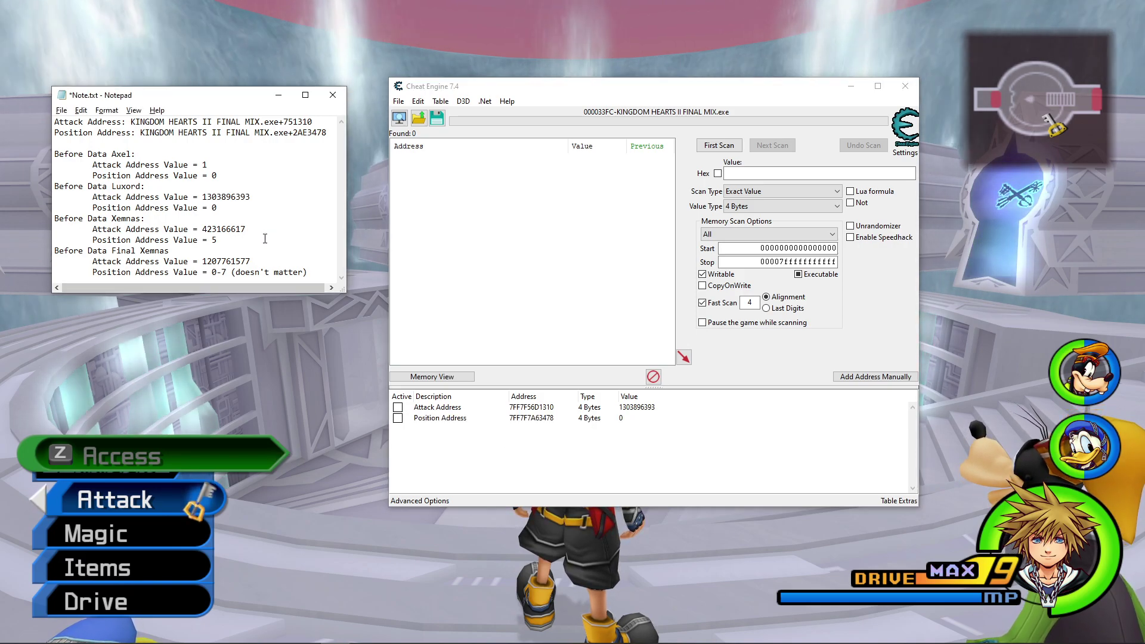